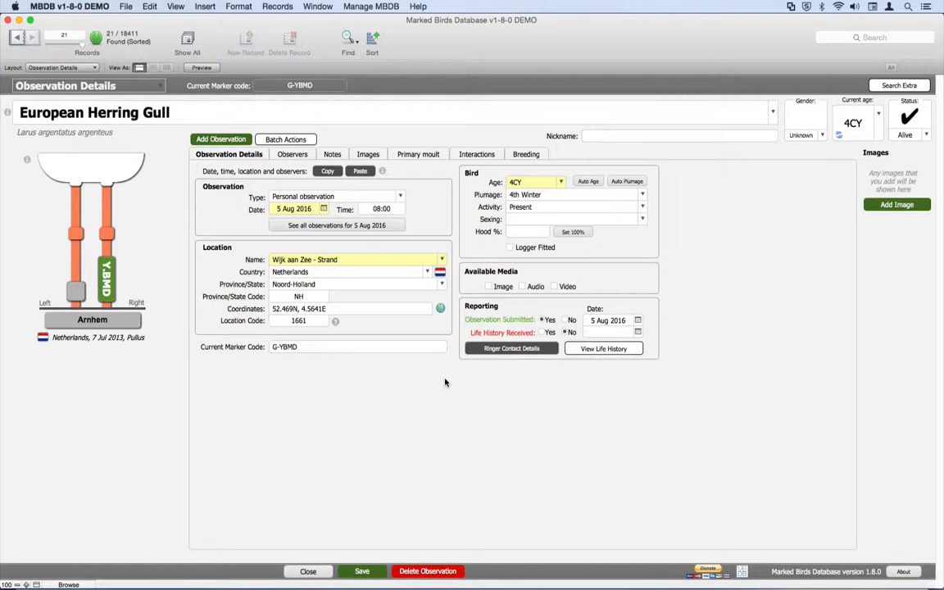
Close the herring gull observation and start a new marked bird with the metal-ring-only (horizontal code) form.
{"action": "left_click", "coordinate": [308, 571]}
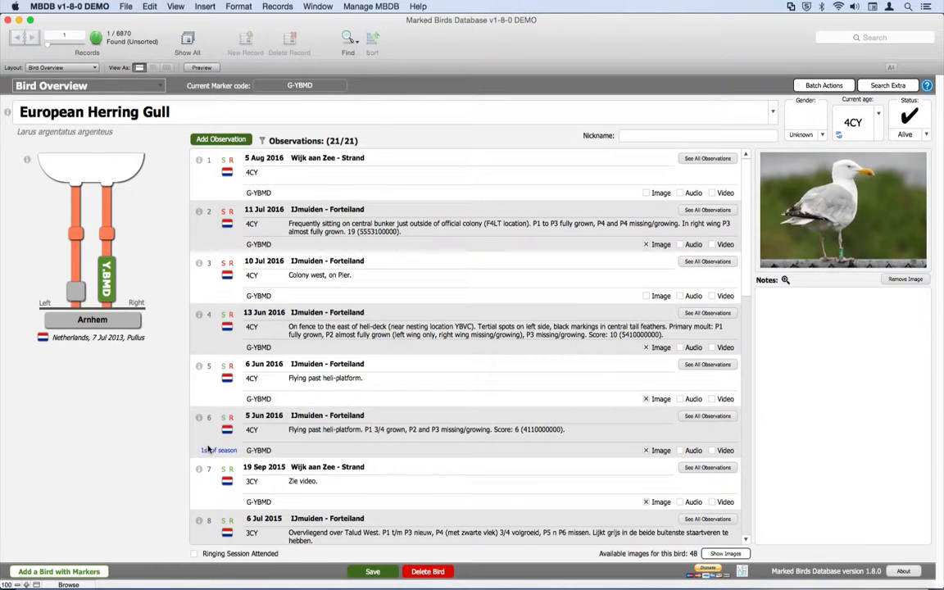
{"action": "left_click", "coordinate": [90, 572]}
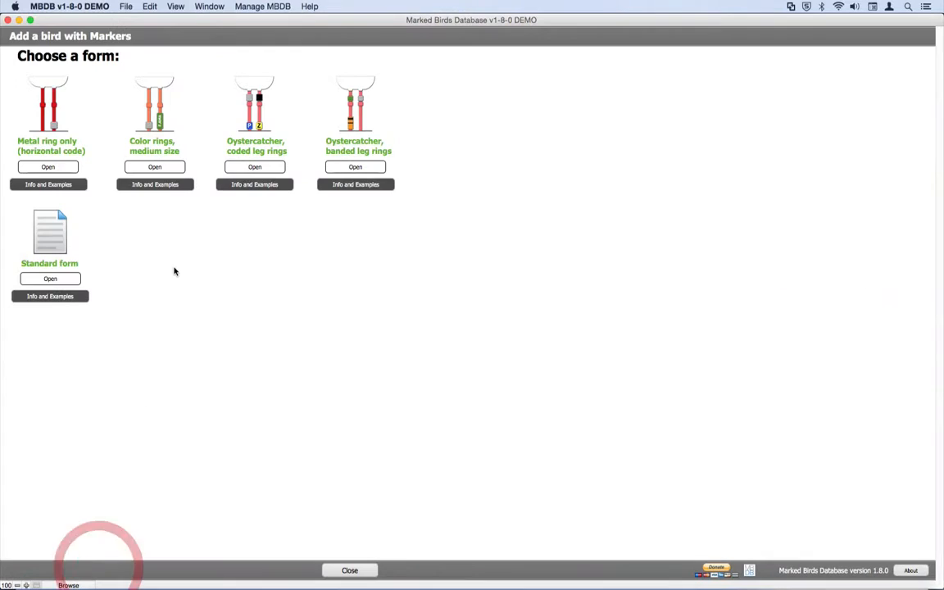
{"action": "left_click", "coordinate": [48, 166]}
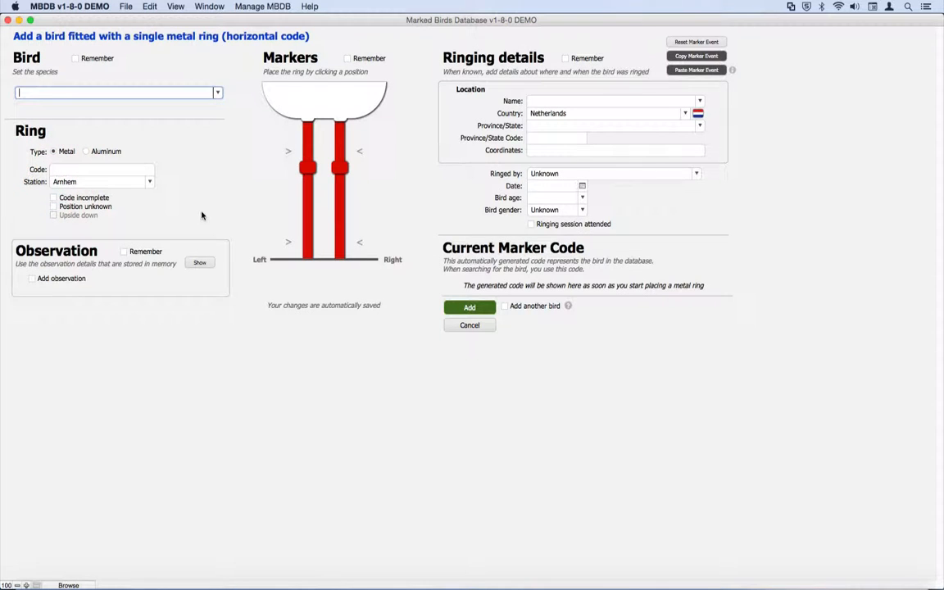
Add a Black-headed Gull with metal ring code 123, station Arnhem, placed on the lower left leg.
{"action": "type", "text": "black-headed Gull"}
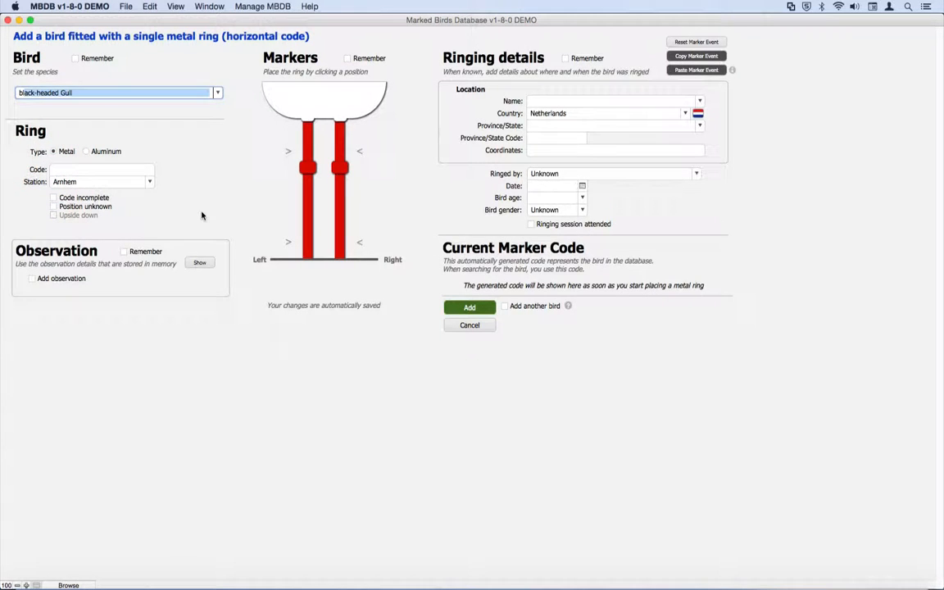
{"action": "key", "text": "Return"}
{"action": "key", "text": "Tab"}
{"action": "type", "text": "1"}
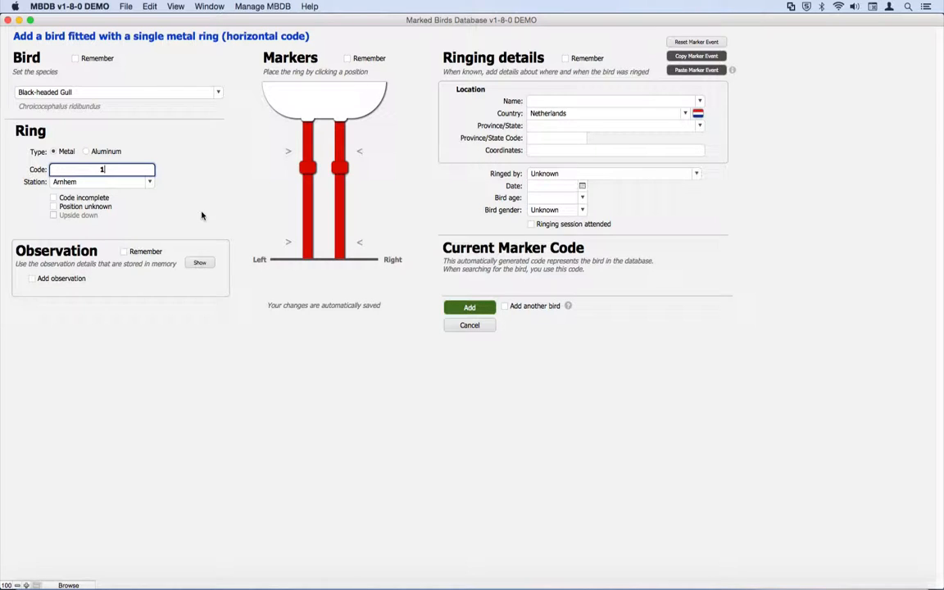
{"action": "type", "text": "23"}
{"action": "left_click", "coordinate": [307, 242]}
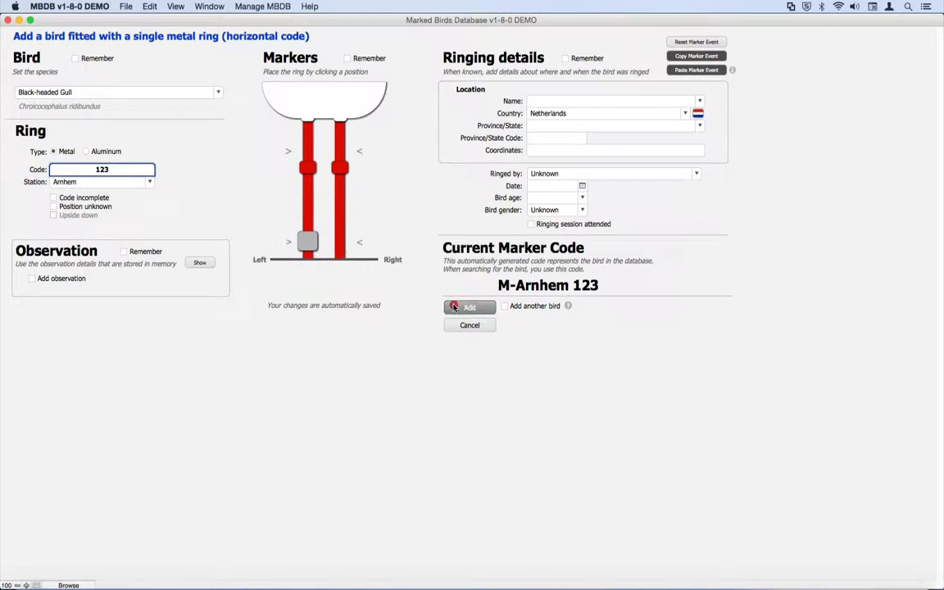
{"action": "left_click", "coordinate": [455, 307]}
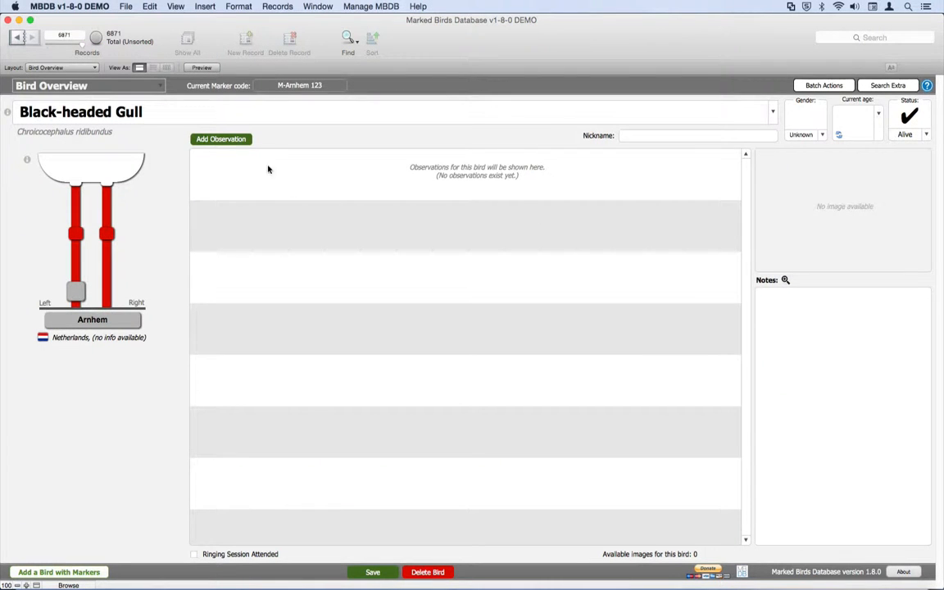
Add and save an observation of the gull dated 25 Nov 2016 at Amsterdam - Oosterpark with age >3CY.
{"action": "left_click", "coordinate": [237, 139]}
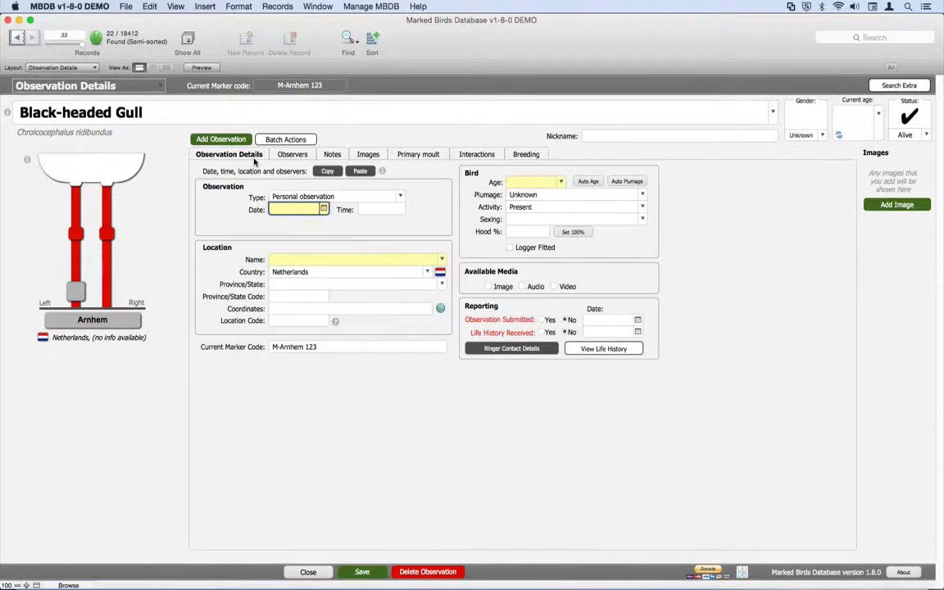
{"action": "left_click", "coordinate": [324, 209]}
{"action": "left_click", "coordinate": [283, 300]}
{"action": "left_click", "coordinate": [443, 259]}
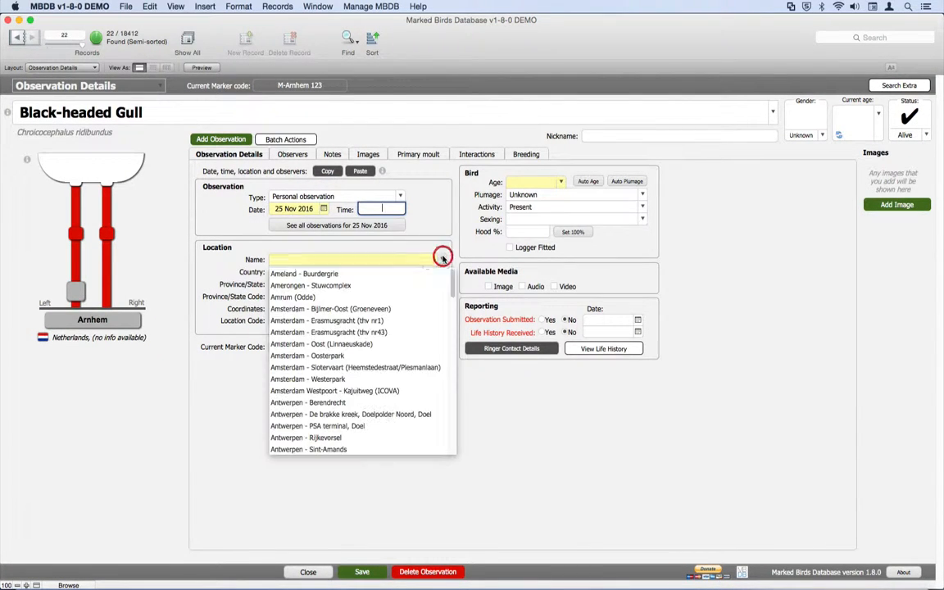
{"action": "left_click", "coordinate": [341, 356]}
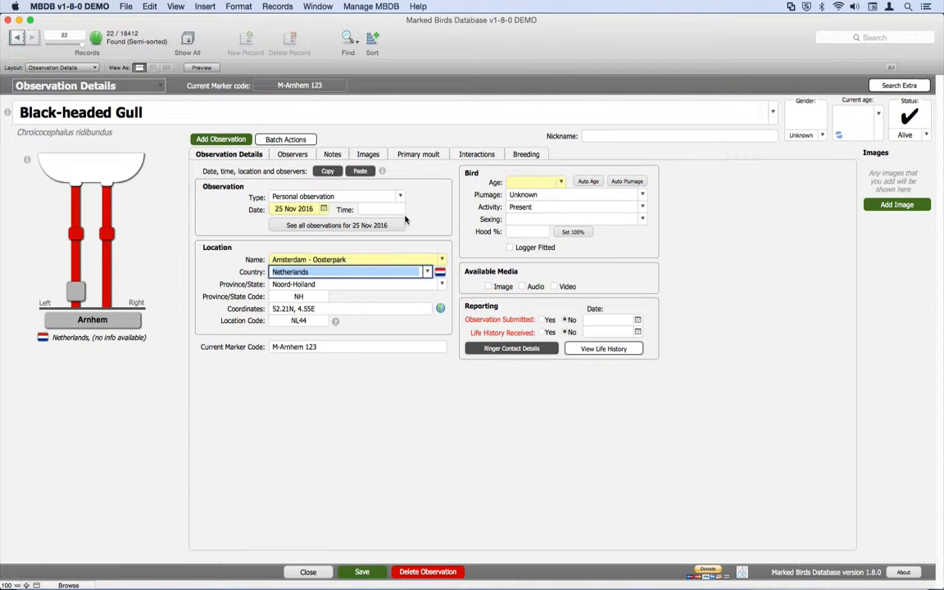
{"action": "left_click", "coordinate": [561, 182]}
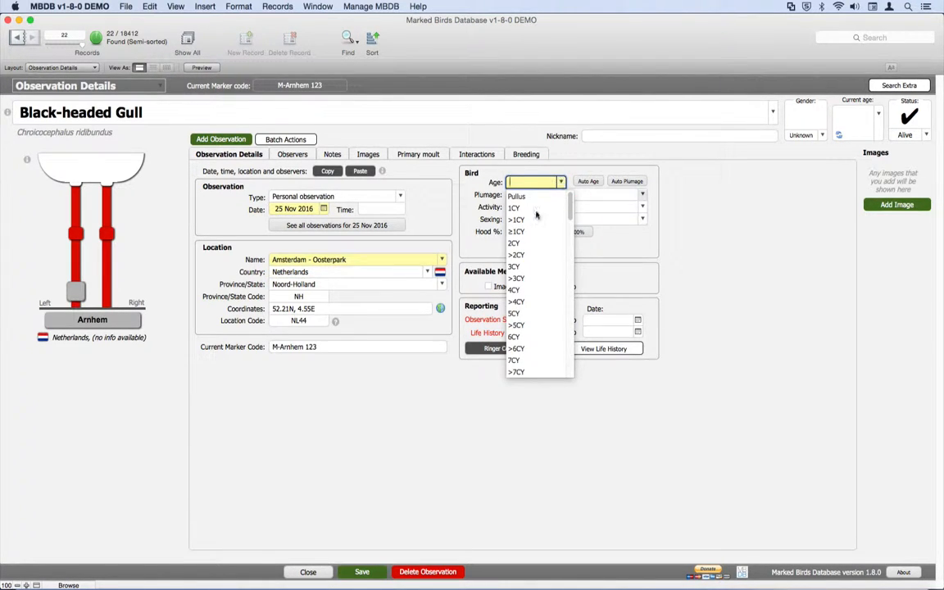
{"action": "left_click", "coordinate": [528, 279]}
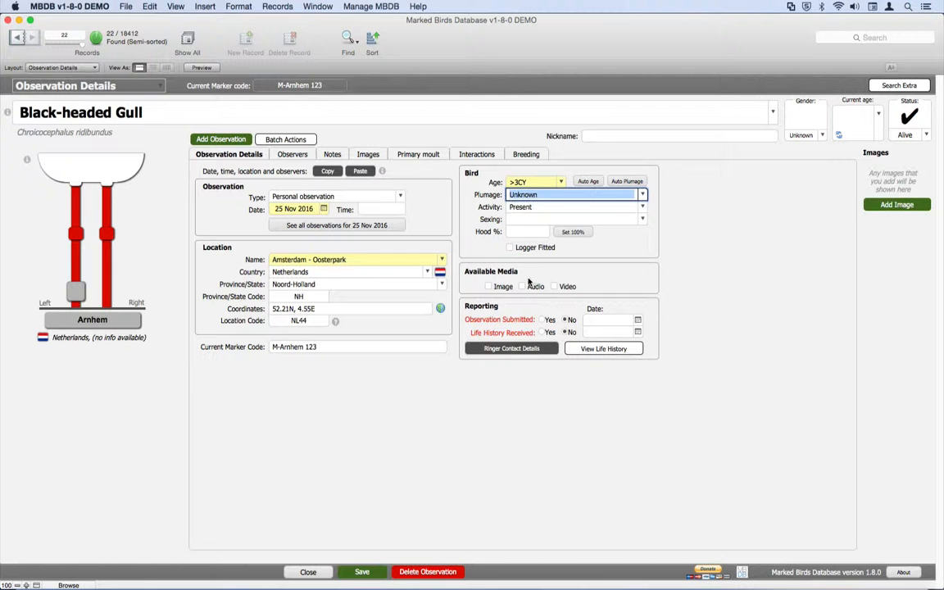
{"action": "left_click", "coordinate": [363, 571]}
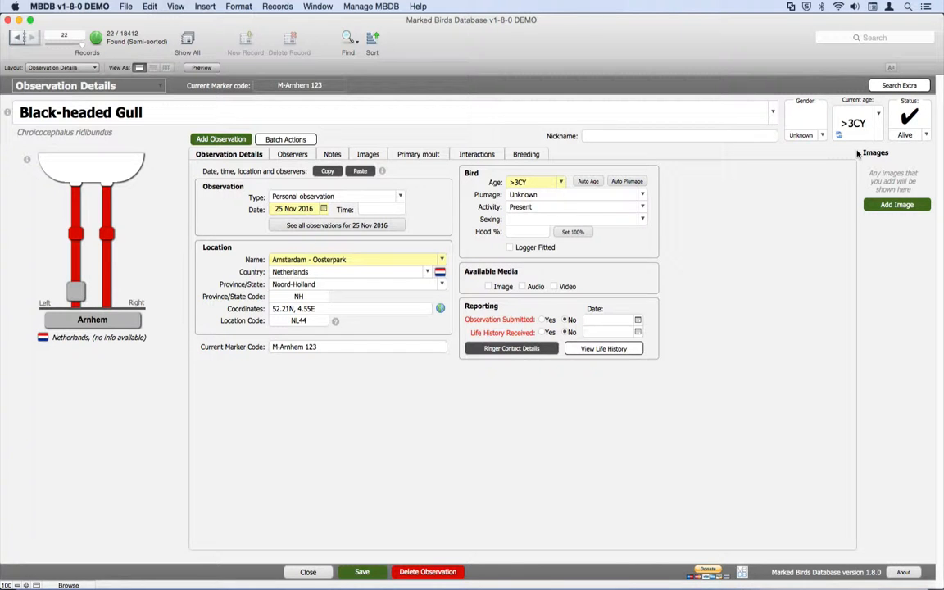
In the gull's marker events, set the ring's fitting date to 1 Jan 2010 and the bird's age to 2CY.
{"action": "left_click", "coordinate": [154, 86]}
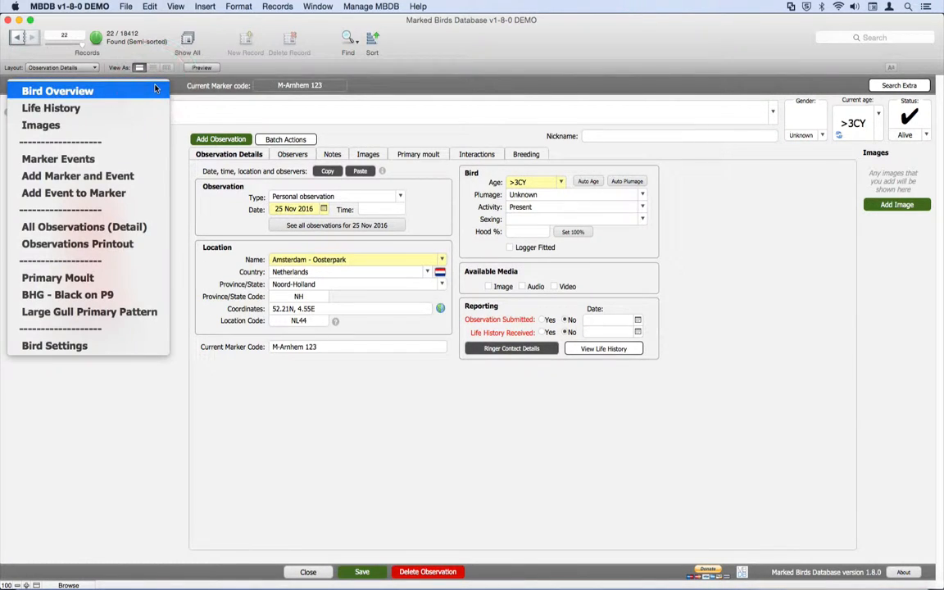
{"action": "left_click", "coordinate": [140, 159]}
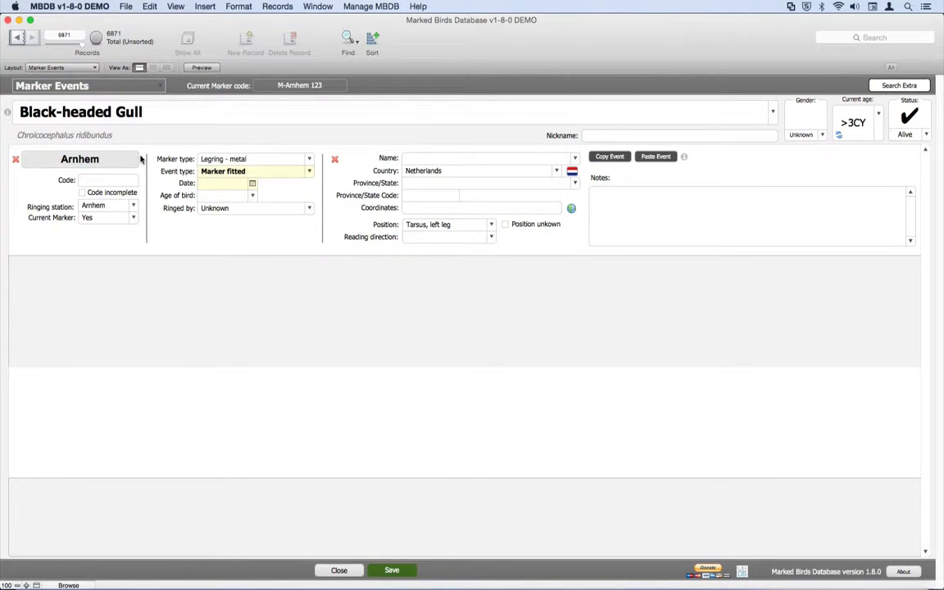
{"action": "left_click", "coordinate": [206, 183]}
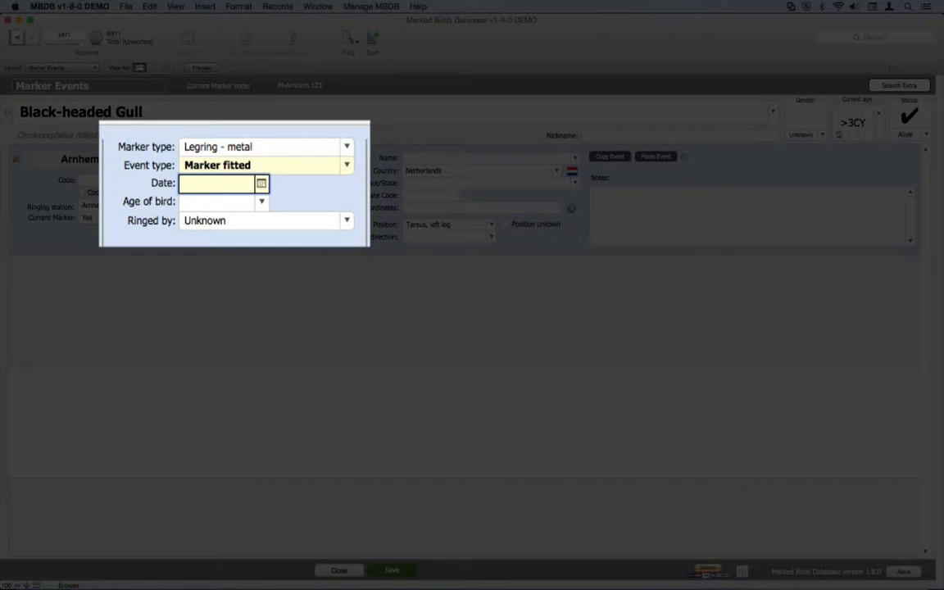
{"action": "type", "text": "1-1-2010"}
{"action": "key", "text": "Tab"}
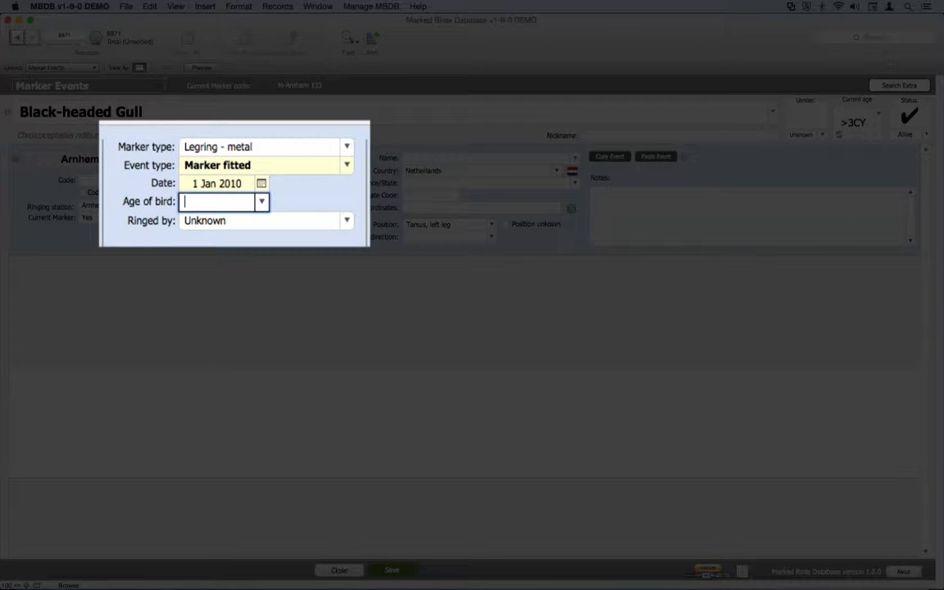
{"action": "type", "text": "2cY"}
{"action": "key", "text": "Tab"}
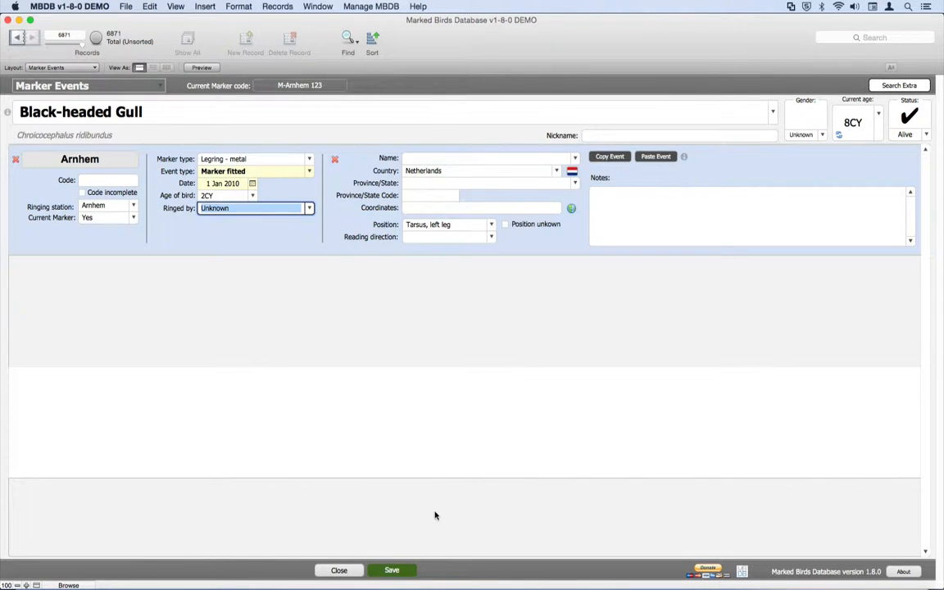
Save the marker event, accept the automatic age update for all of the bird's observations, and show the updated observations.
{"action": "left_click", "coordinate": [397, 569]}
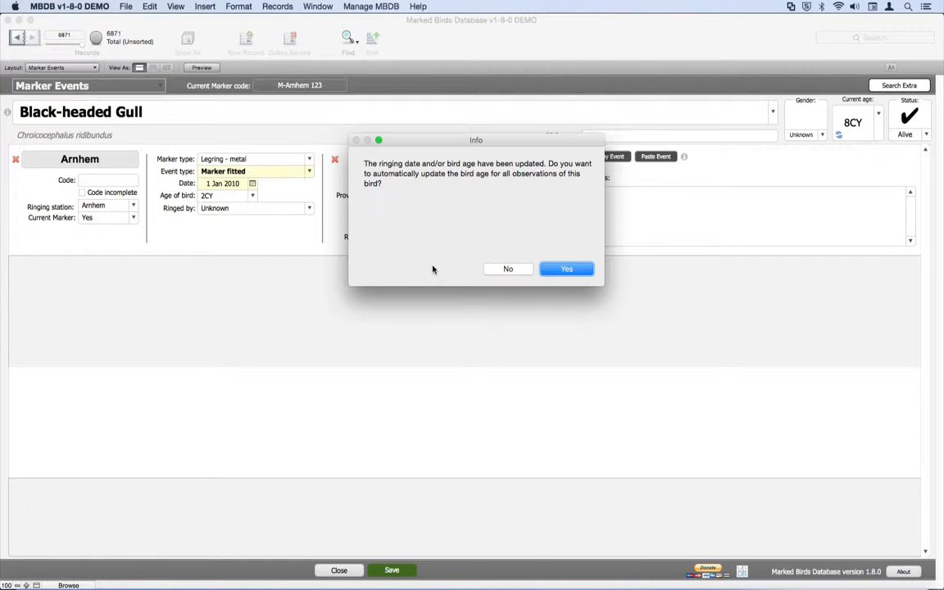
{"action": "left_click", "coordinate": [562, 270]}
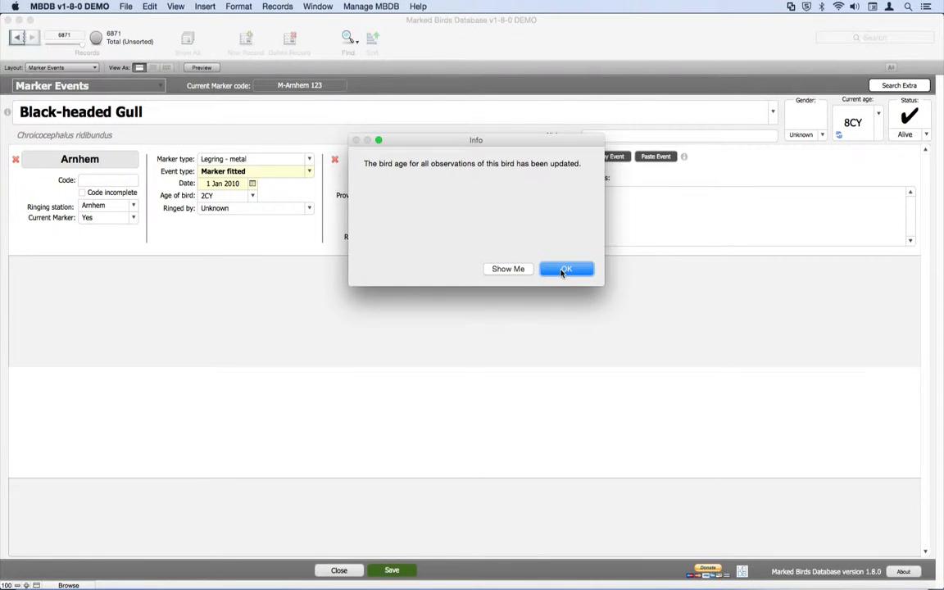
{"action": "left_click", "coordinate": [529, 272]}
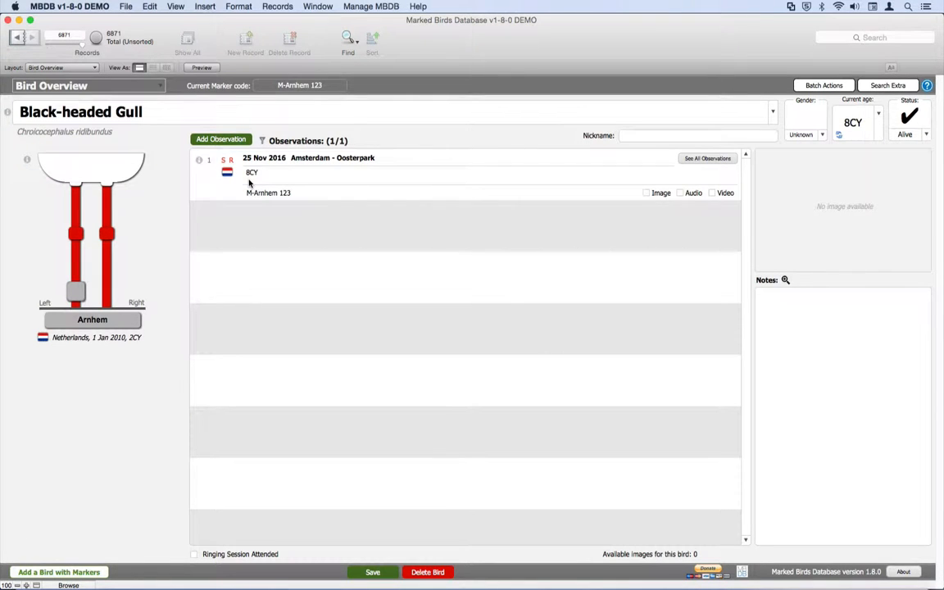
Add another observation for the Black-headed Gull dated 18 Nov 2016.
{"action": "left_click", "coordinate": [235, 141]}
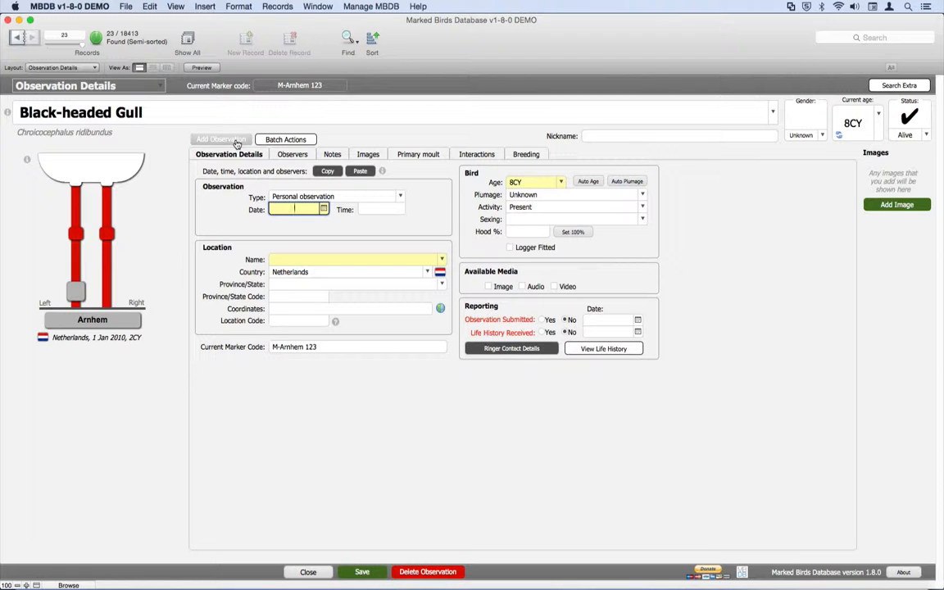
{"action": "left_click", "coordinate": [324, 209]}
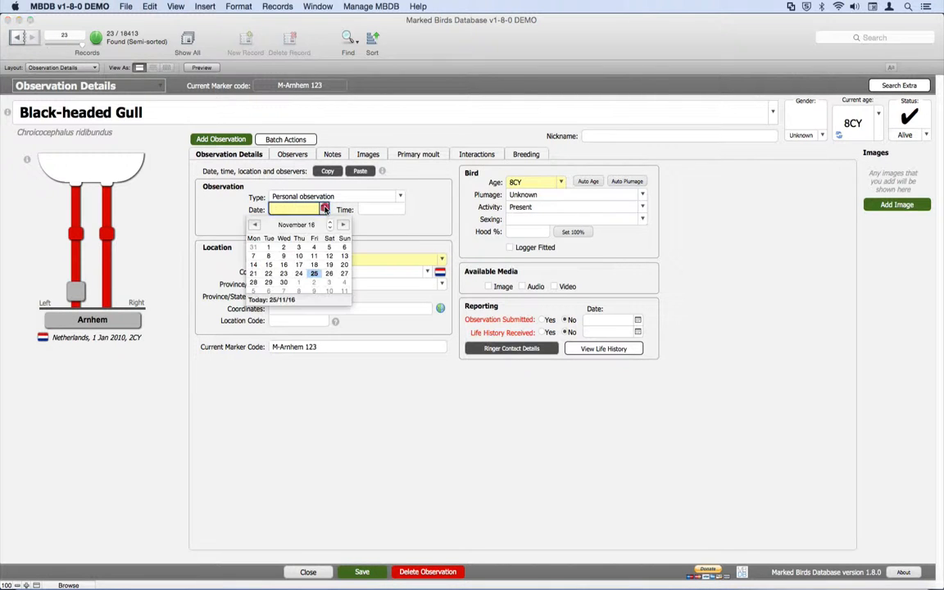
{"action": "left_click", "coordinate": [313, 264]}
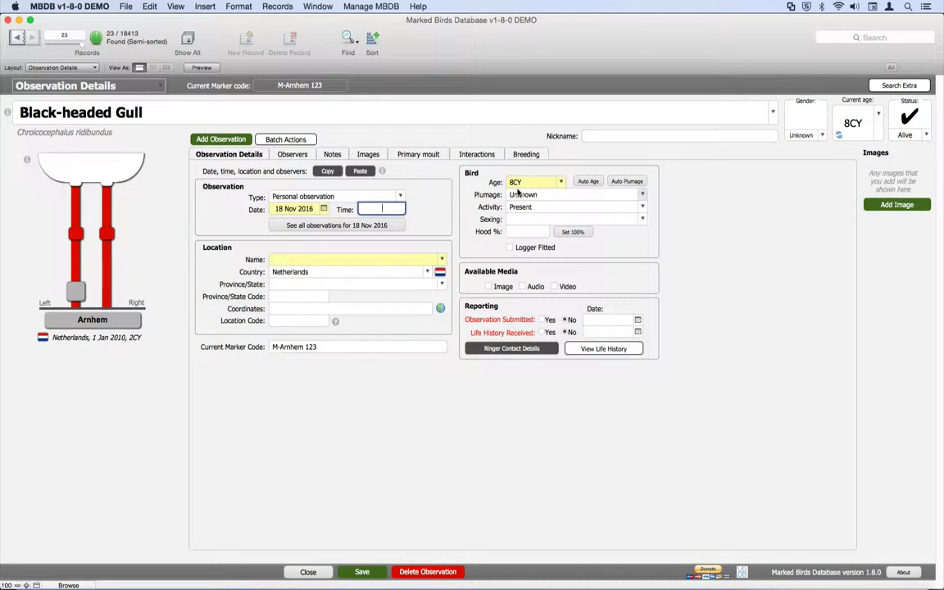
Change the new observation's date to 18 Nov 2015 and close the observation.
{"action": "left_click", "coordinate": [313, 210]}
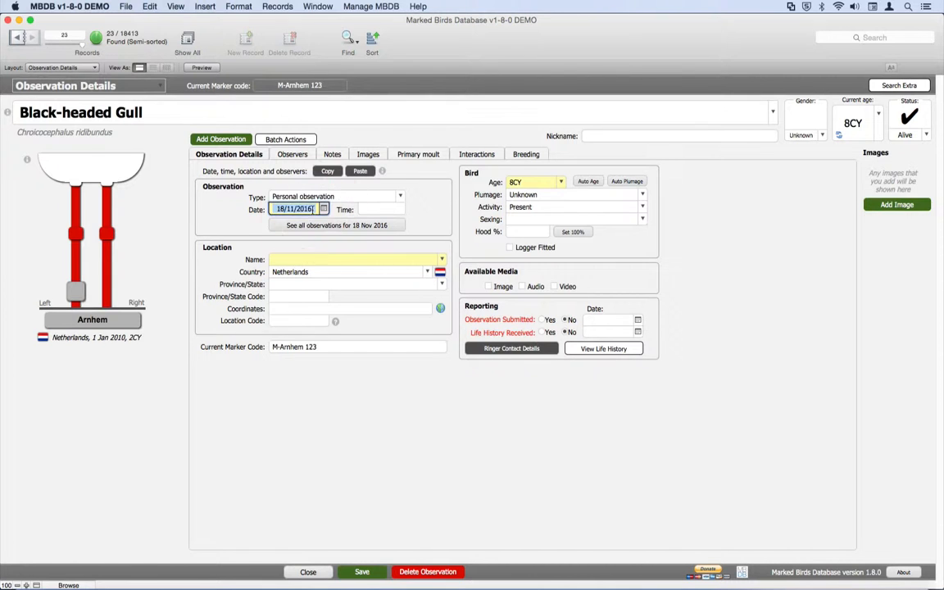
{"action": "key", "text": "BackSpace"}
{"action": "type", "text": "5"}
{"action": "key", "text": "Tab"}
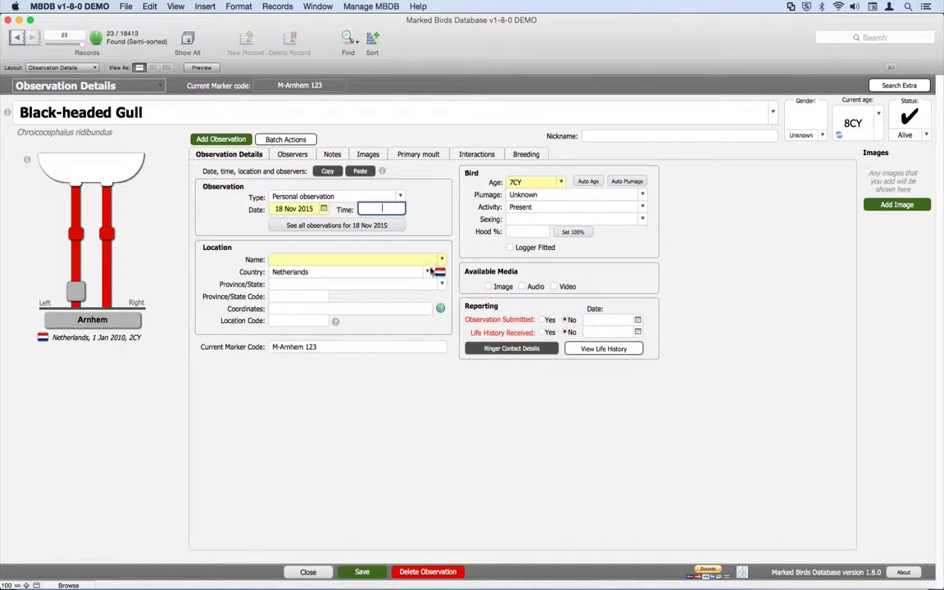
{"action": "left_click", "coordinate": [310, 572]}
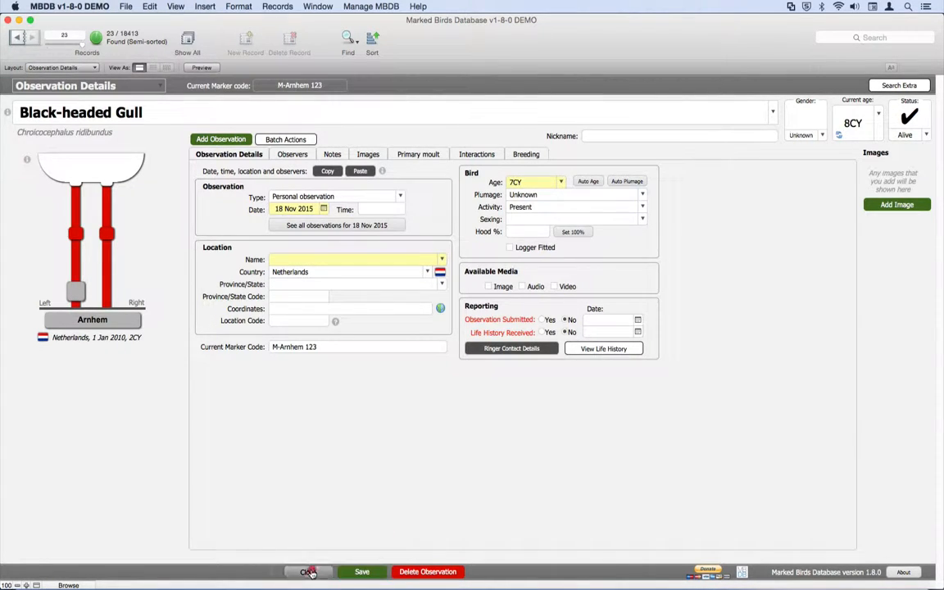